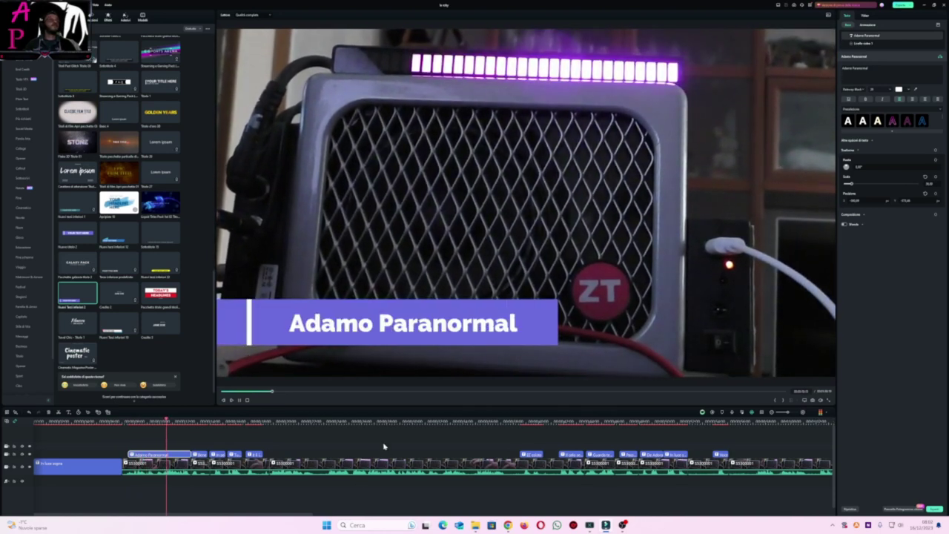
# Enlarge the timeline scale and play the footage from the "Bene" title through "In sei" and the following title, pausing between them.
pyautogui.click(801, 413)
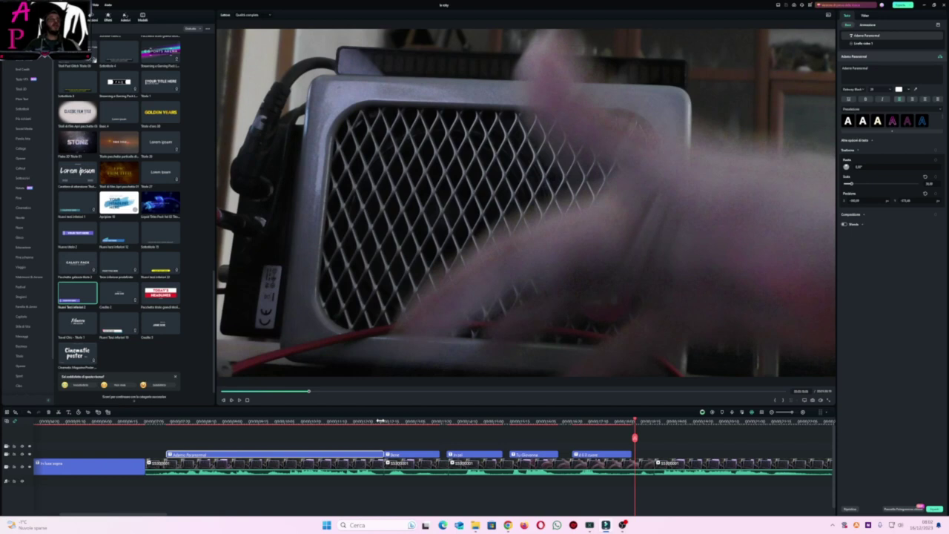
pyautogui.click(380, 420)
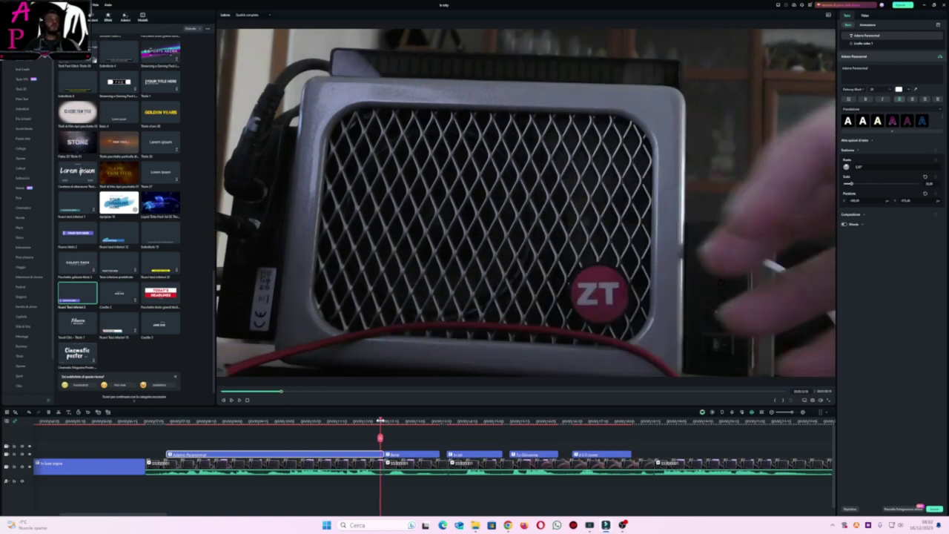
pyautogui.press('space')
pyautogui.press('space')
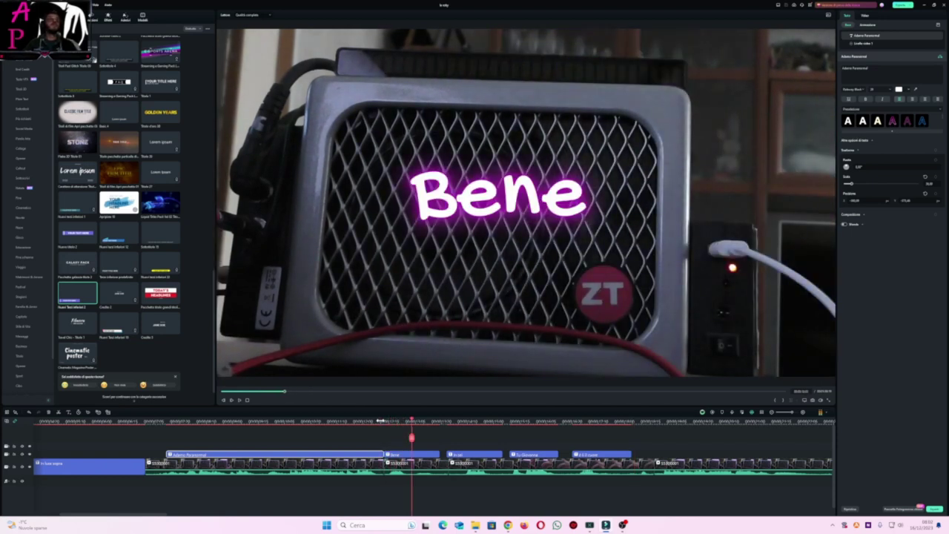
pyautogui.press('space')
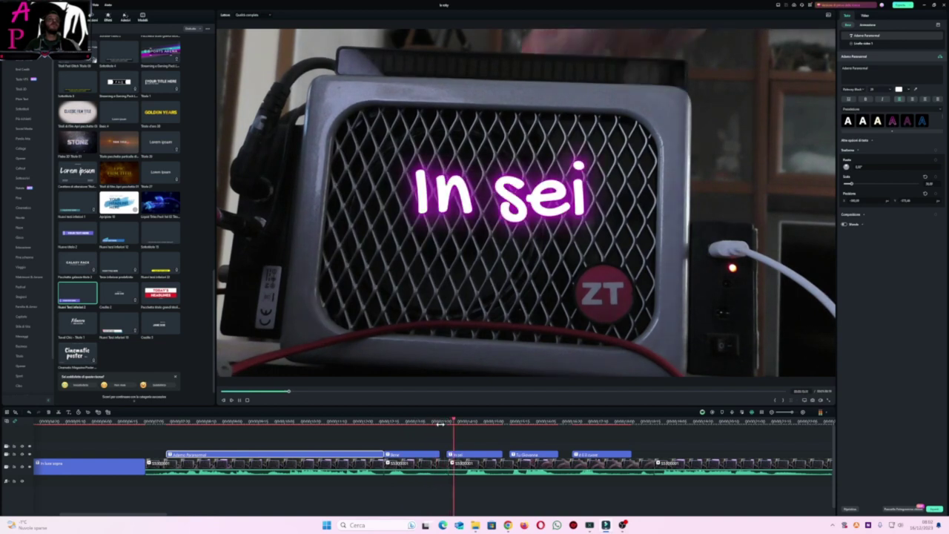
pyautogui.press('space')
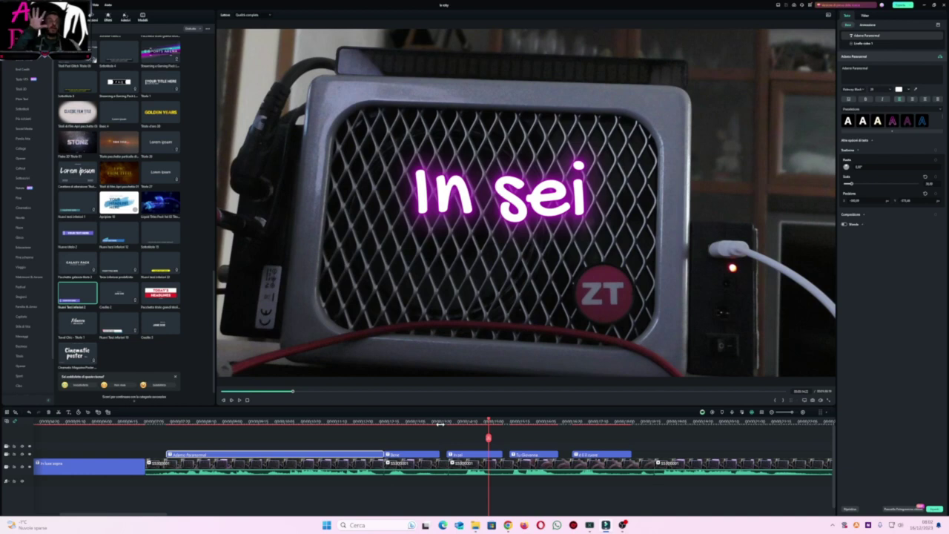
pyautogui.press('space')
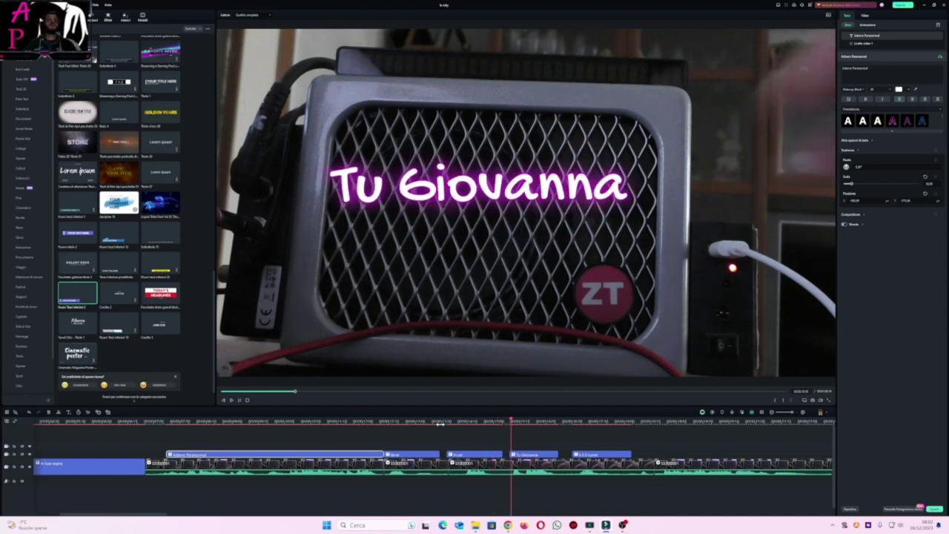
pyautogui.press('space')
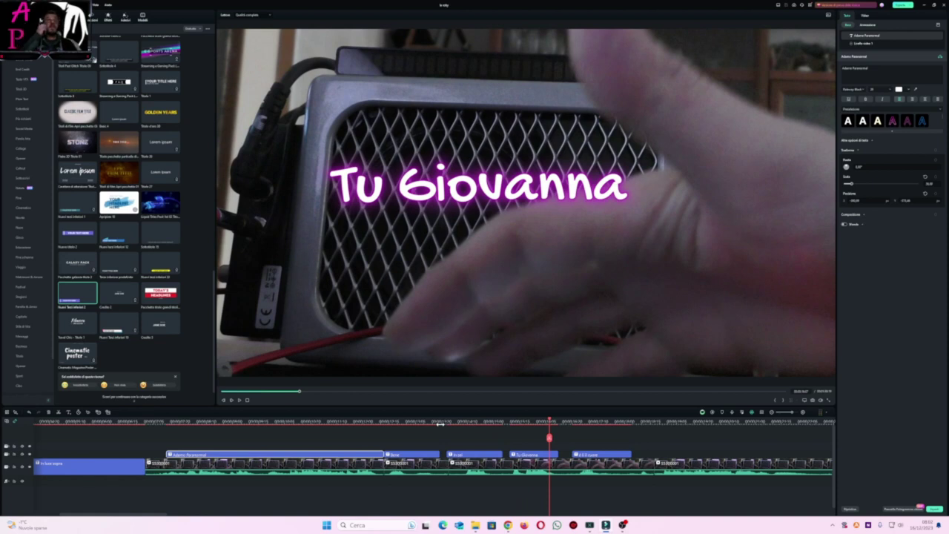
pyautogui.press('space')
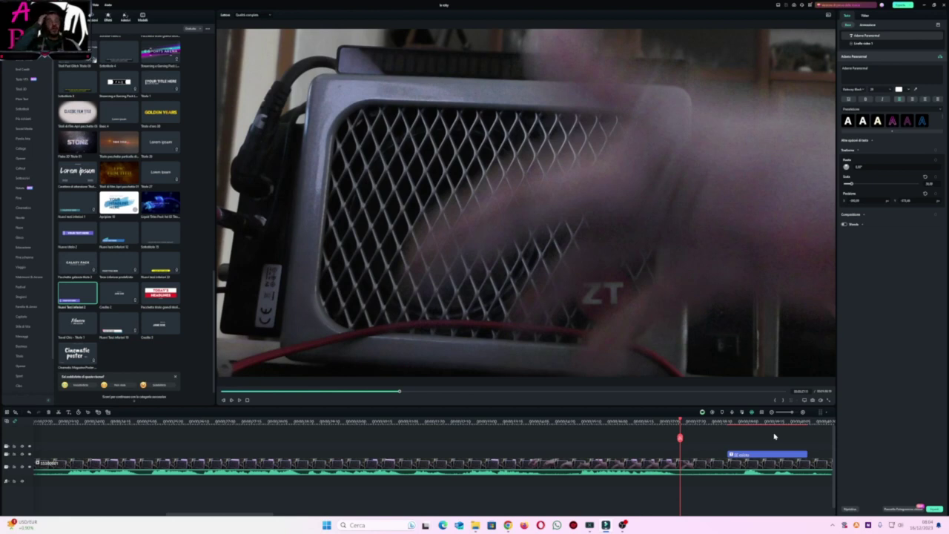
# Play the footage up to the "EE esisto" title and replay it from that title's start.
pyautogui.press('space')
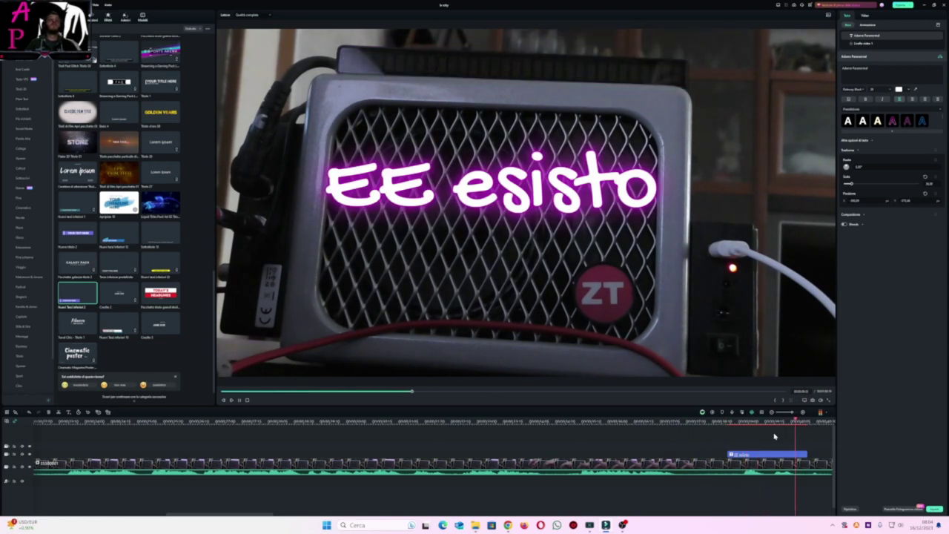
pyautogui.click(731, 422)
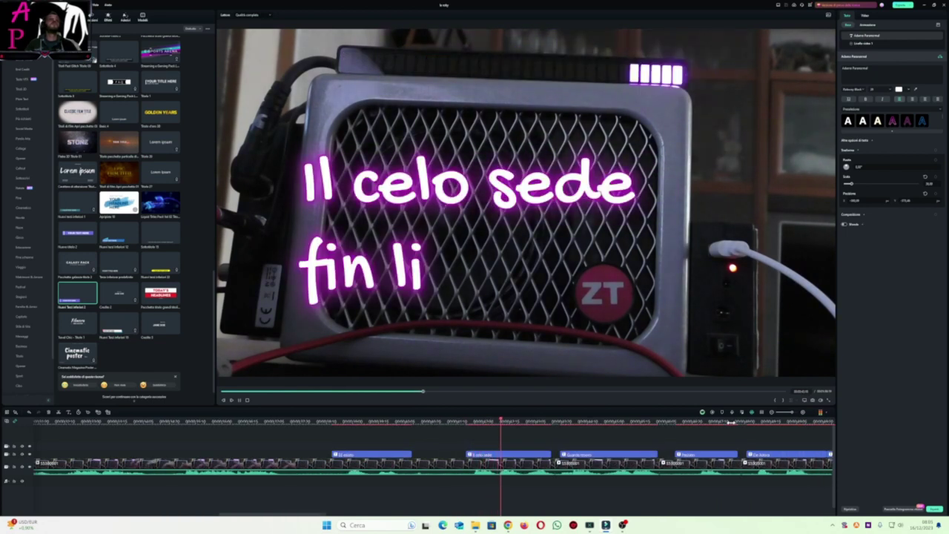
pyautogui.press('space')
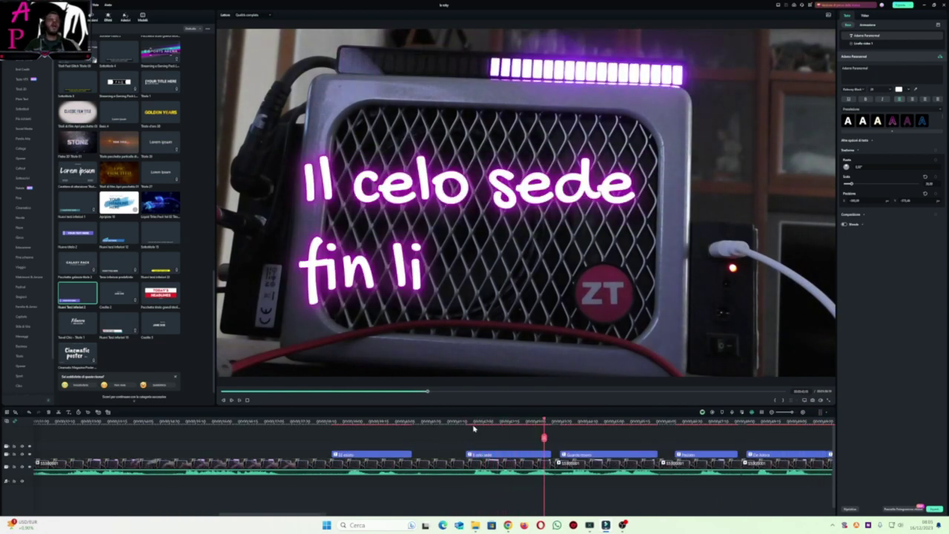
# Replay the "Il celo sede fin li" title section, and play again from the start of the "Guarda tesoro hai un foglio" title.
pyautogui.click(462, 421)
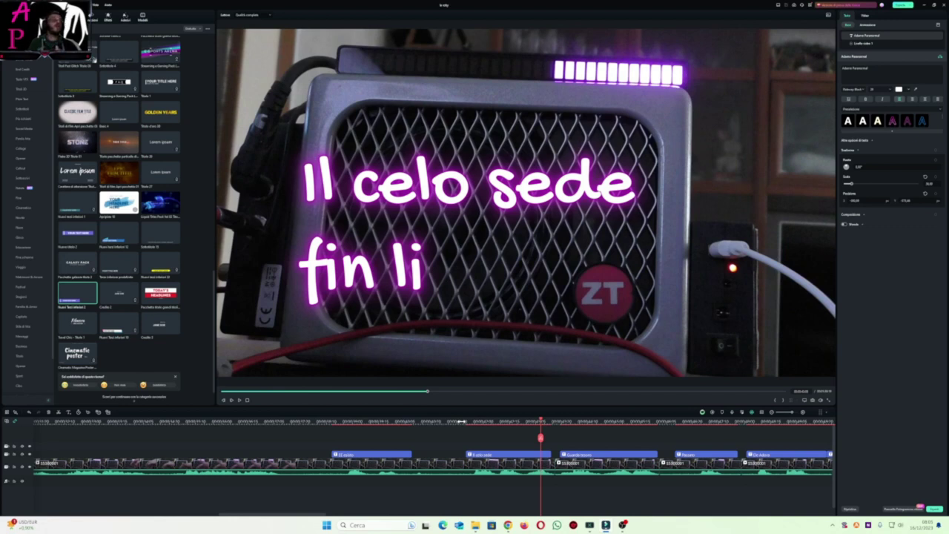
pyautogui.press('space')
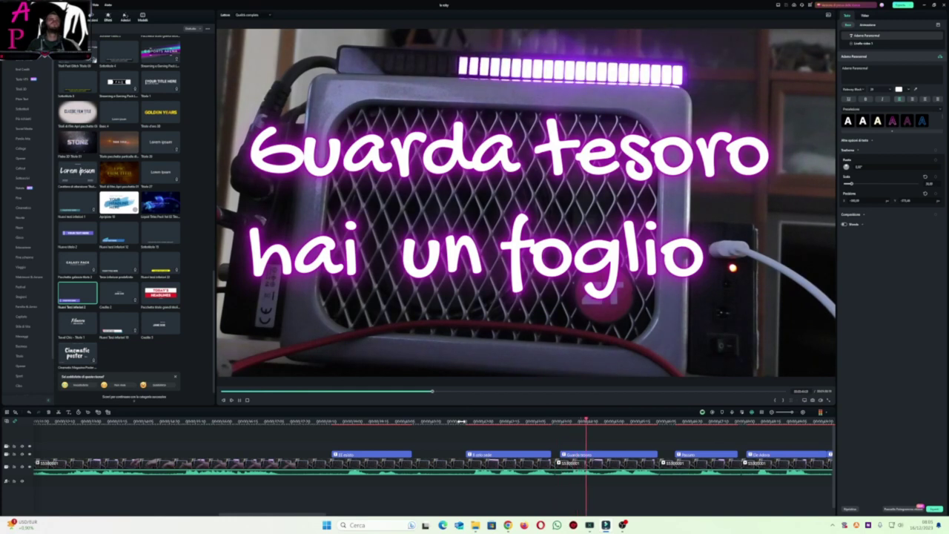
pyautogui.click(559, 423)
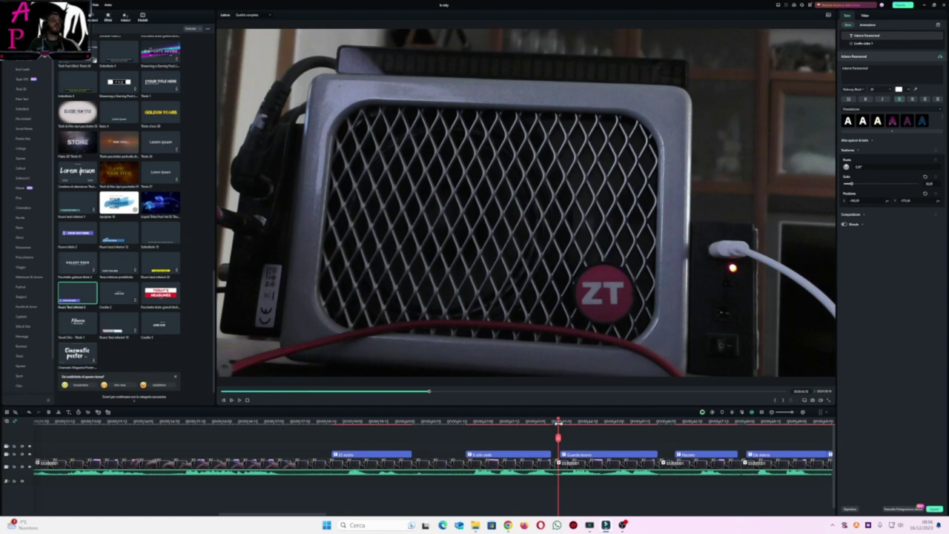
pyautogui.press('space')
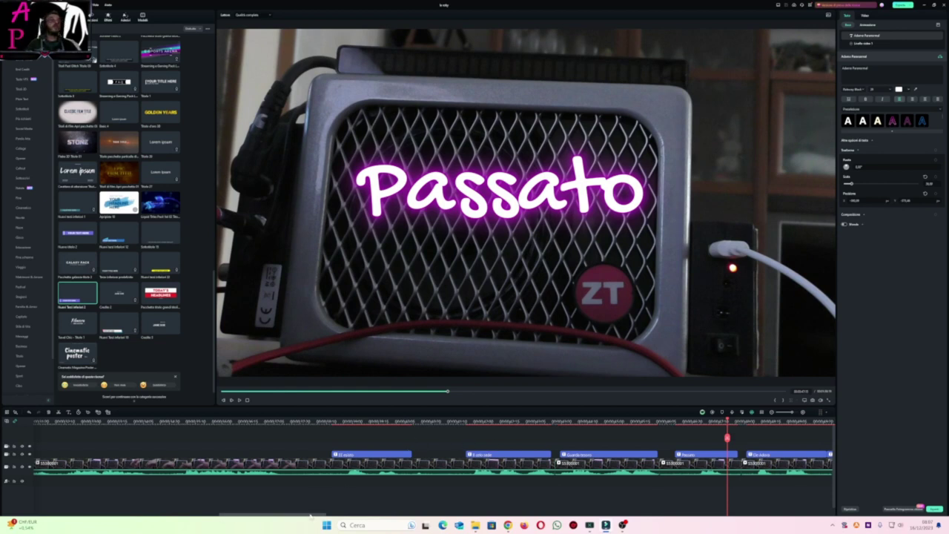
# Play past the "Passato" title and replay the "Ele Adora" and "In luce sopra" title sections from the start of "Ele Adora".
pyautogui.hscroll(1, 311, 520)
pyautogui.hscroll(15, 311, 519)
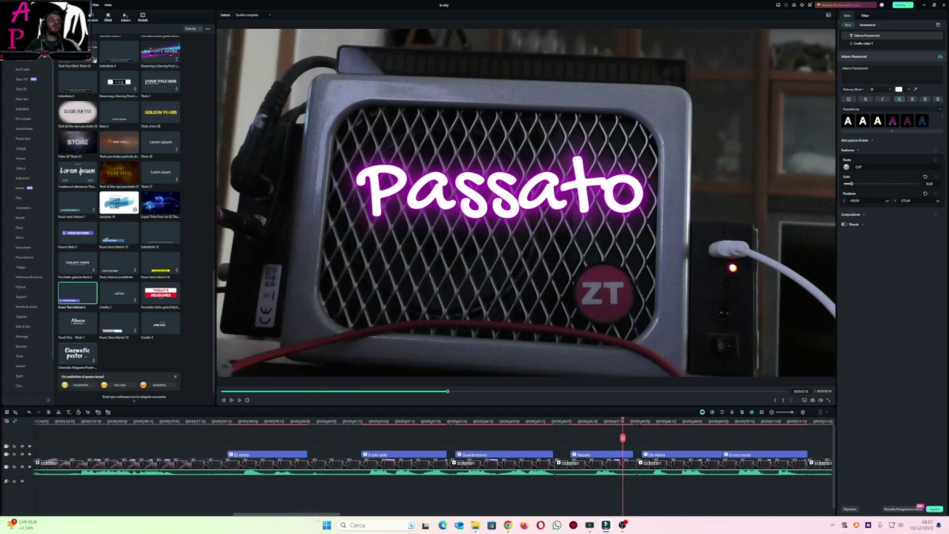
pyautogui.hscroll(3, 311, 519)
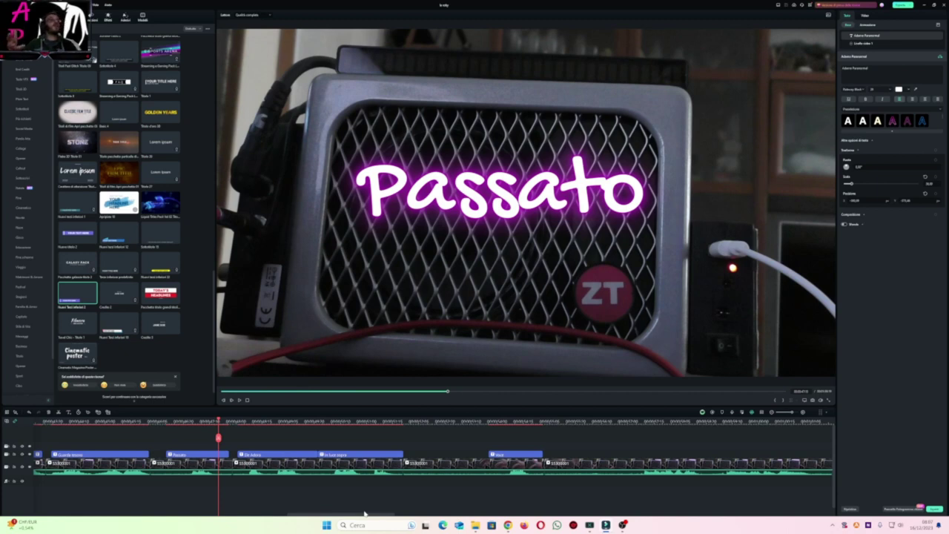
pyautogui.press('space')
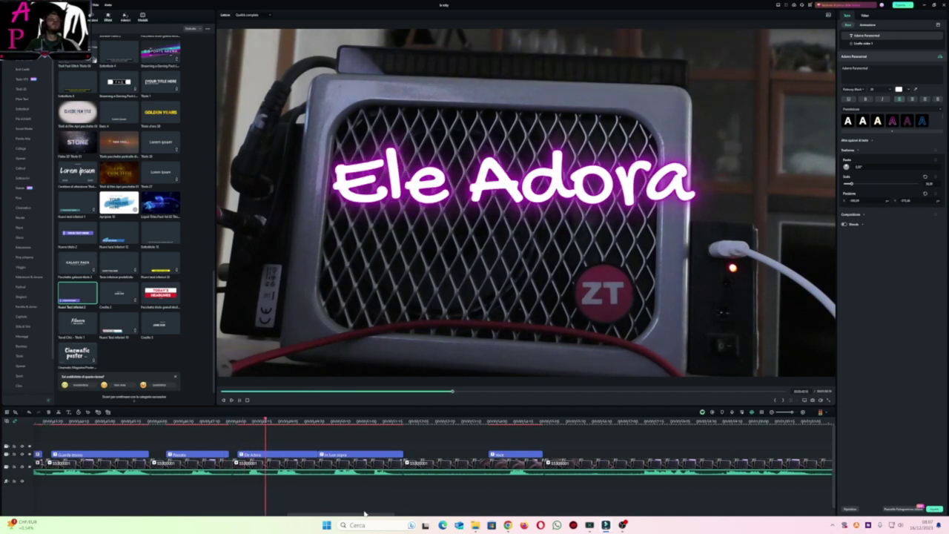
pyautogui.click(242, 421)
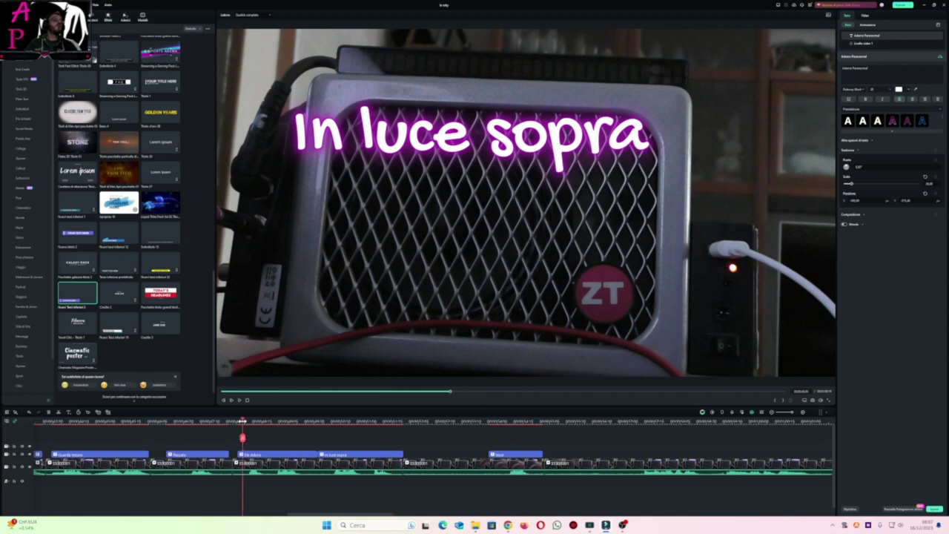
pyautogui.press('space')
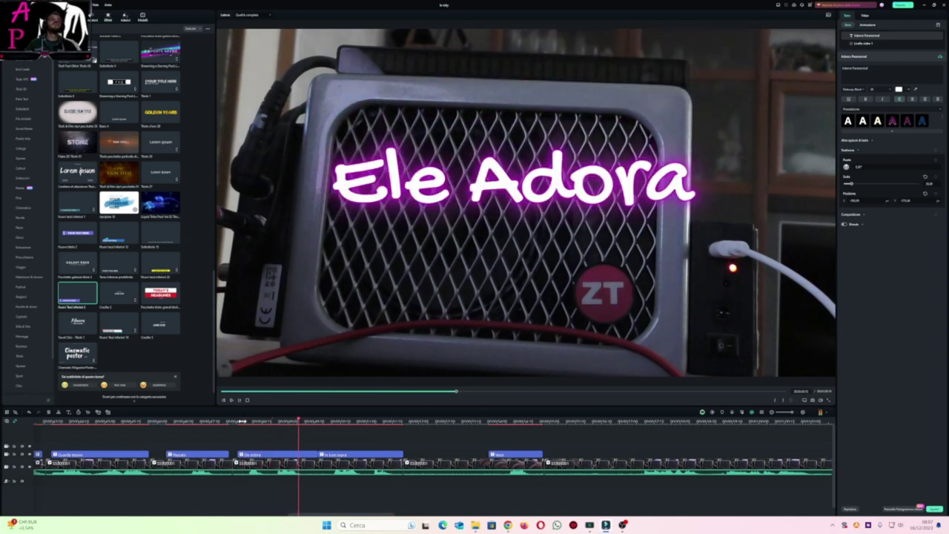
pyautogui.press('space')
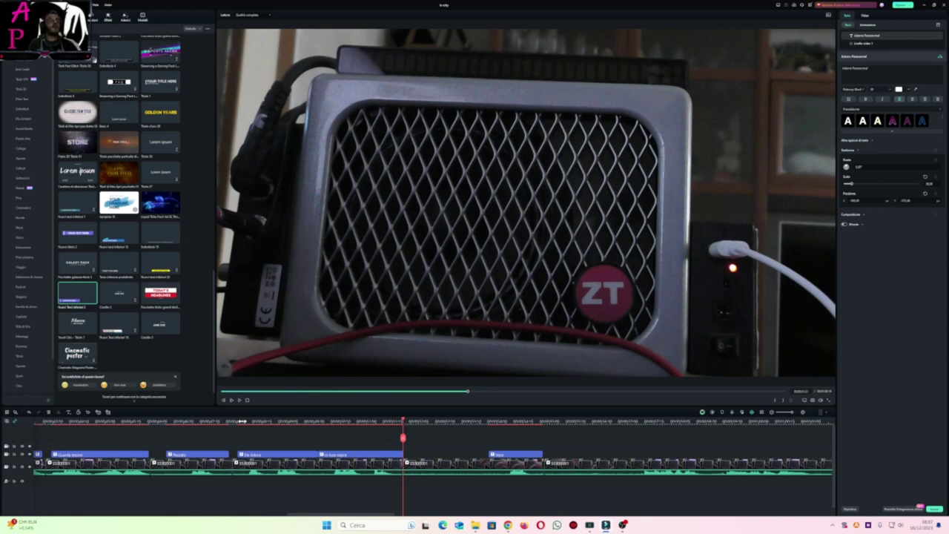
# Play on to the "Voce" title and replay the footage from the start of that title.
pyautogui.press('space')
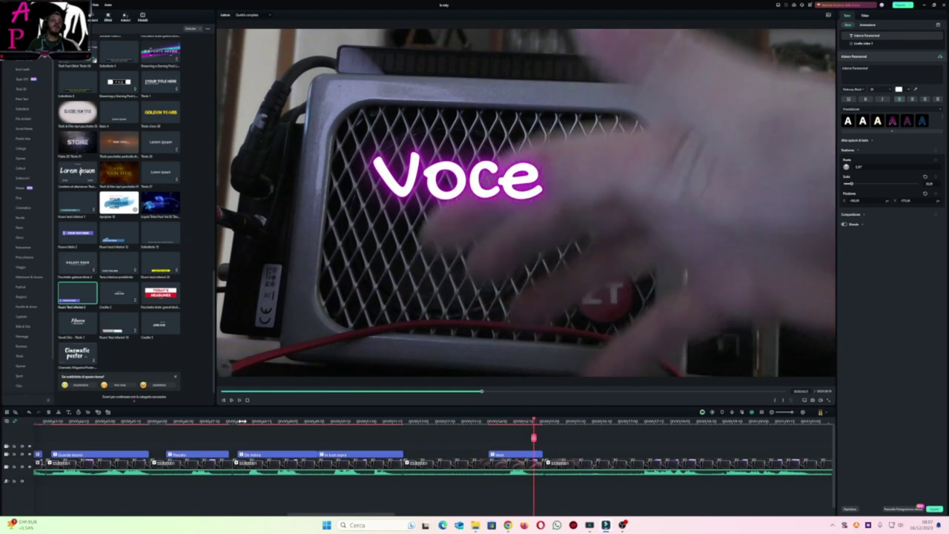
pyautogui.click(490, 421)
pyautogui.press('space')
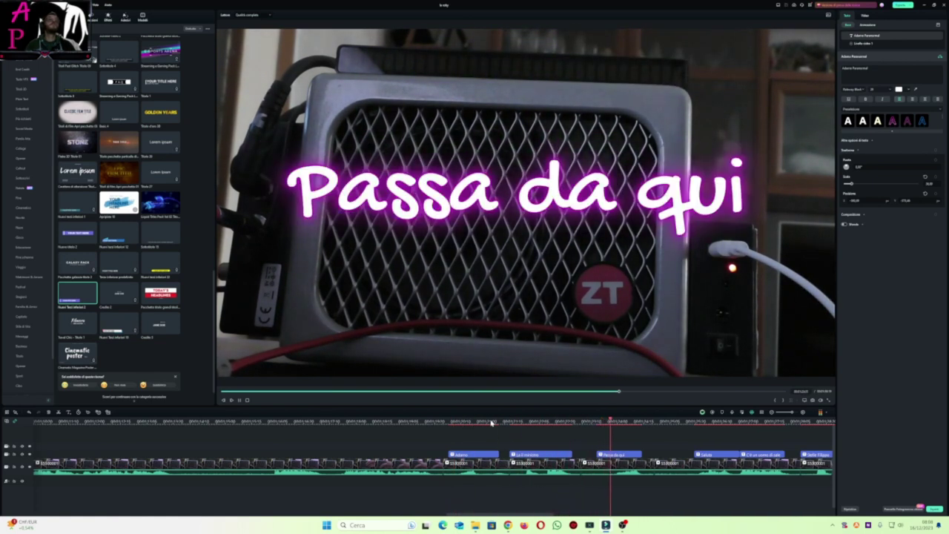
# Play from the title just before "La il ministro" through the "Passa da qui" title, pausing between titles.
pyautogui.click(447, 420)
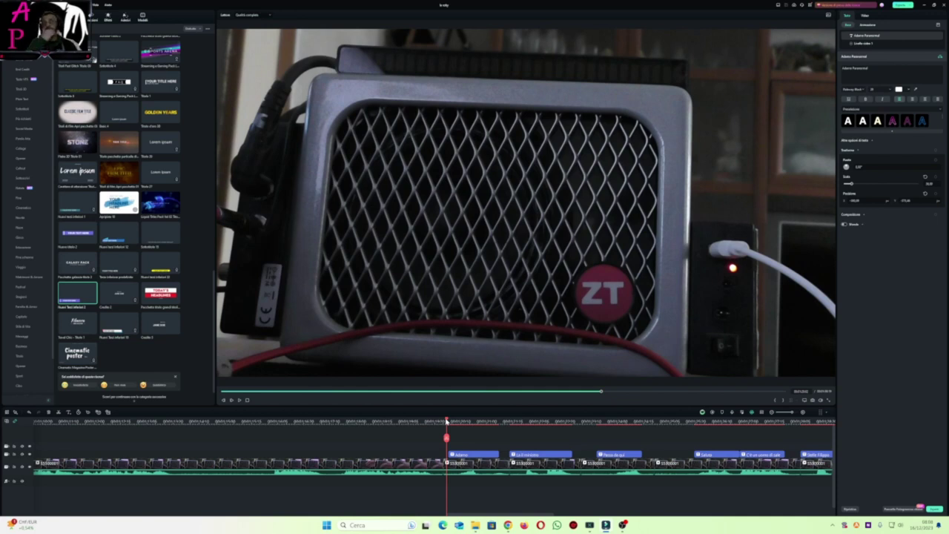
pyautogui.press('space')
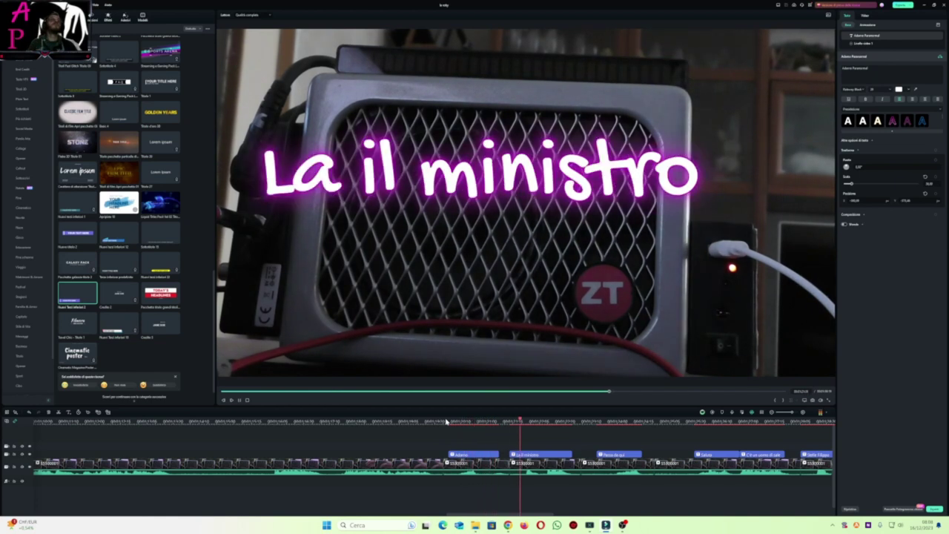
pyautogui.press('space')
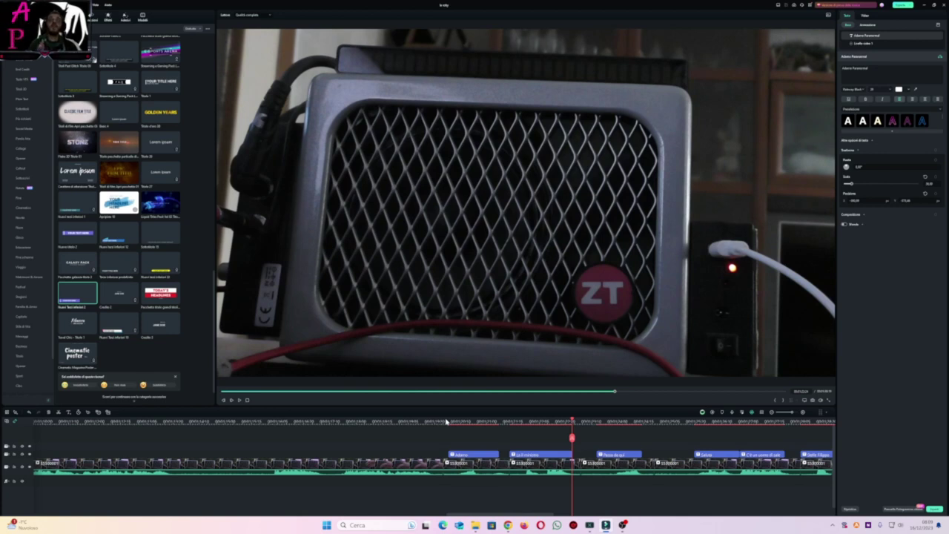
pyautogui.press('space')
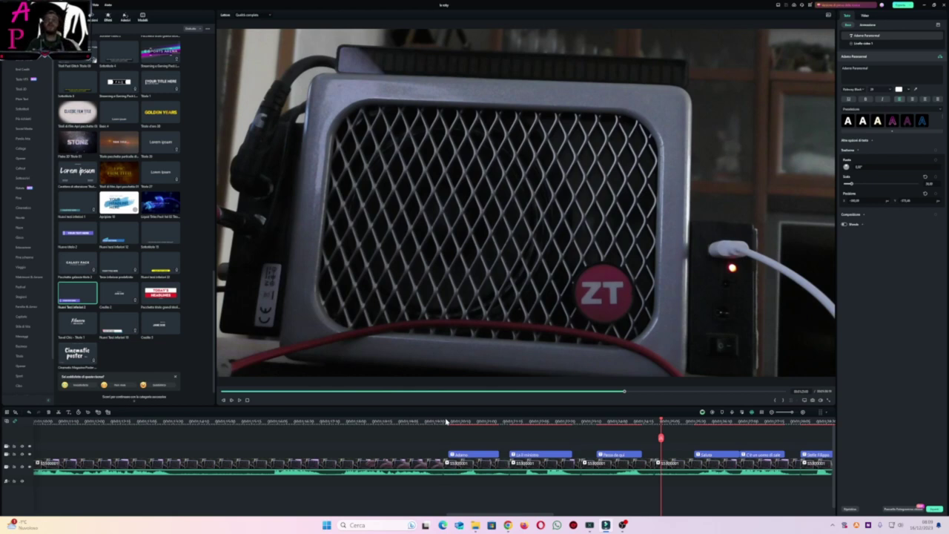
# Play on to the "C'è un uomo di sale" title and replay from its start.
pyautogui.press('space')
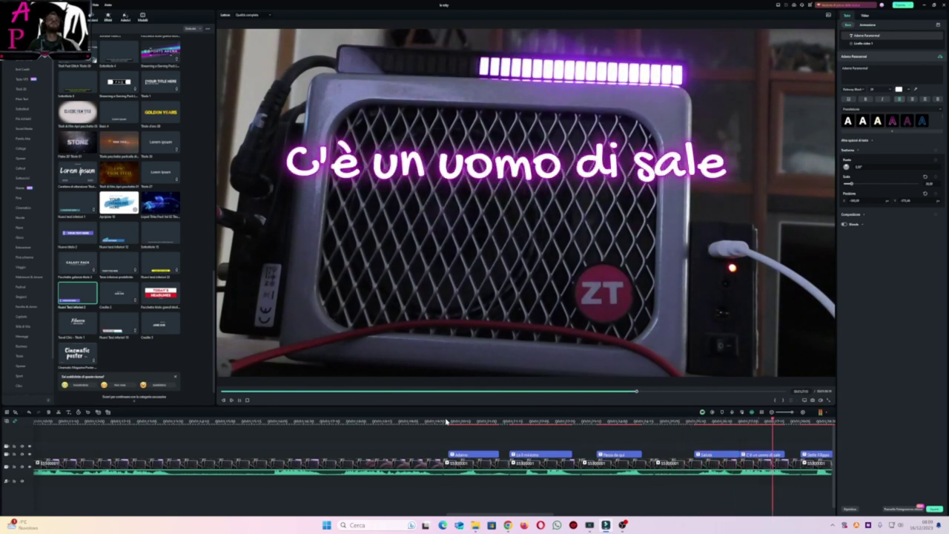
pyautogui.click(741, 421)
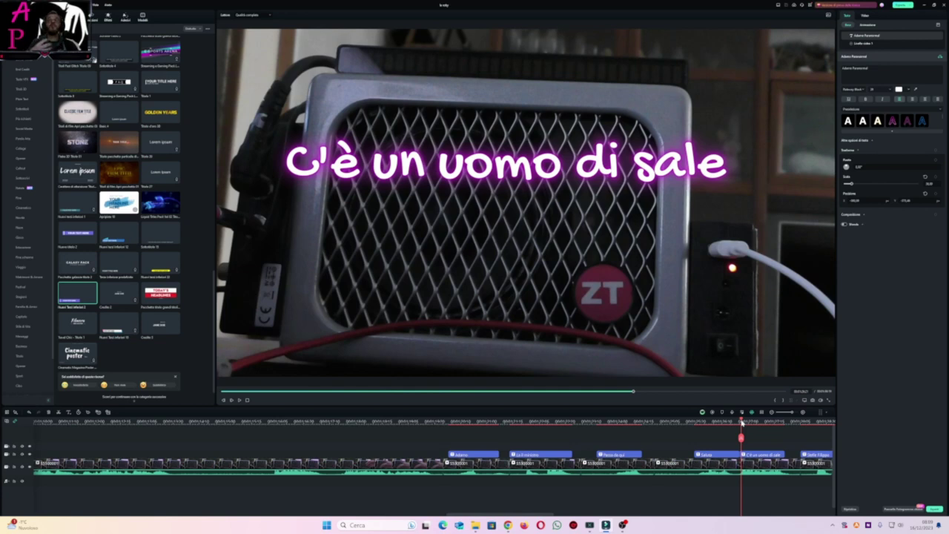
pyautogui.press('space')
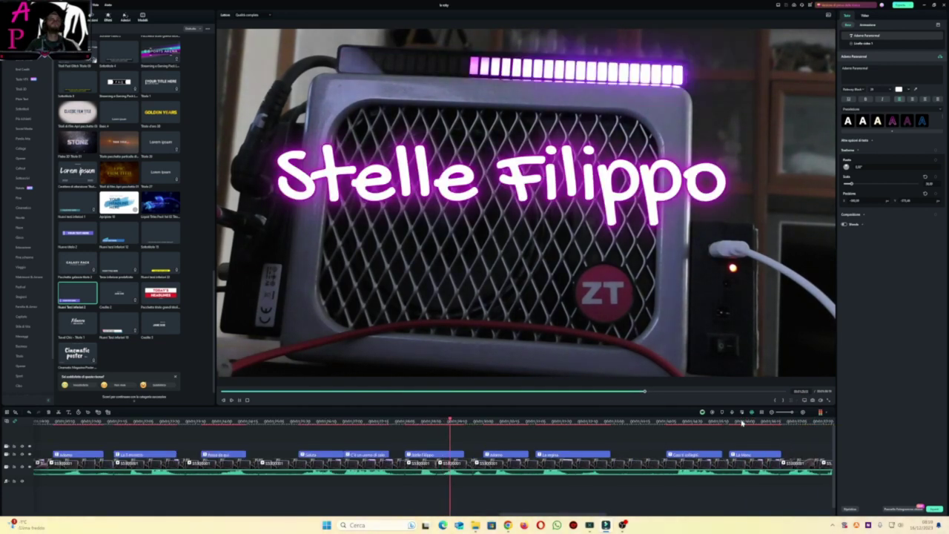
# Play from the "Stelle" title to "La regina si cerca", and replay from the title before it on to "Cosi ti colleghi".
pyautogui.click(406, 422)
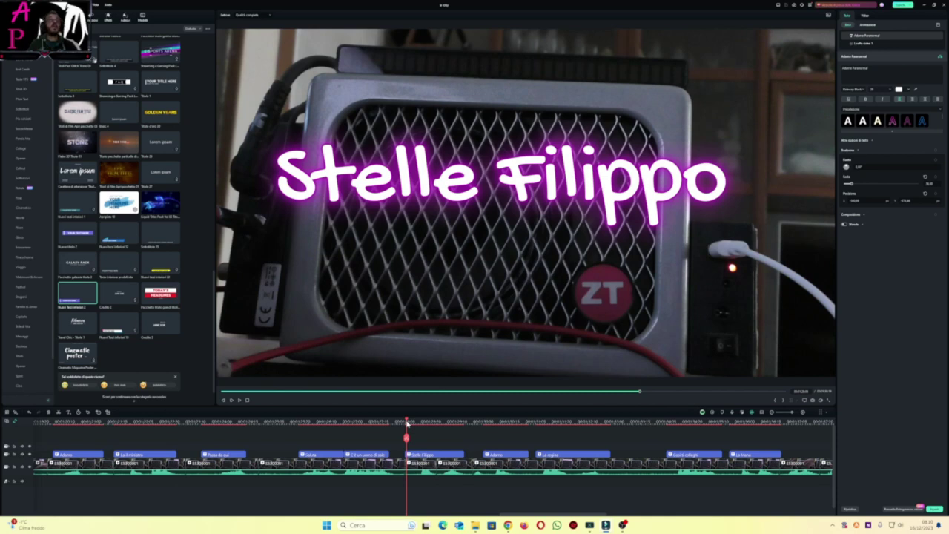
pyautogui.press('space')
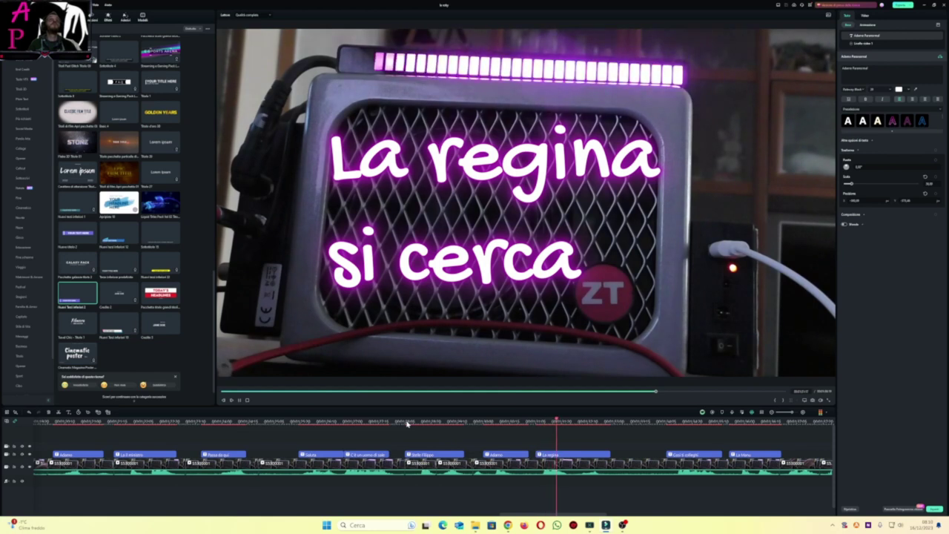
pyautogui.press('space')
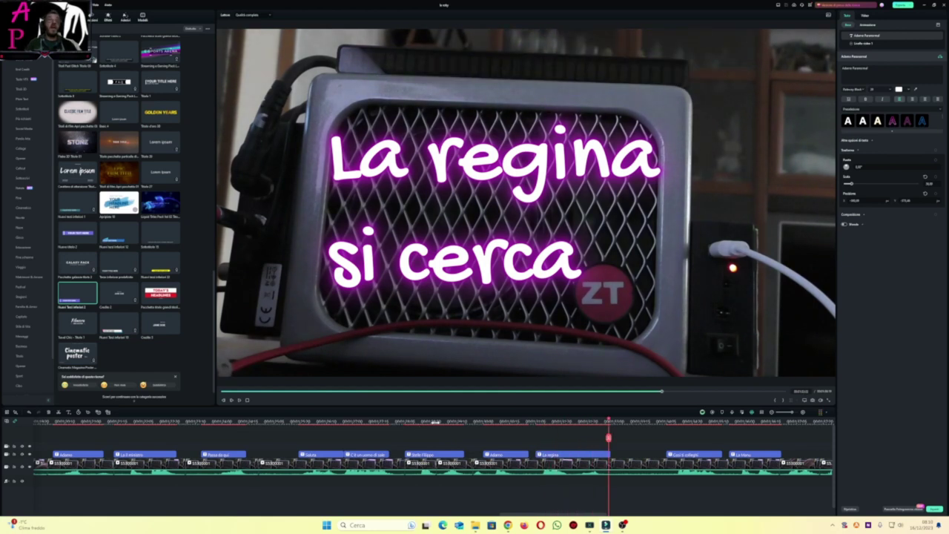
pyautogui.click(483, 422)
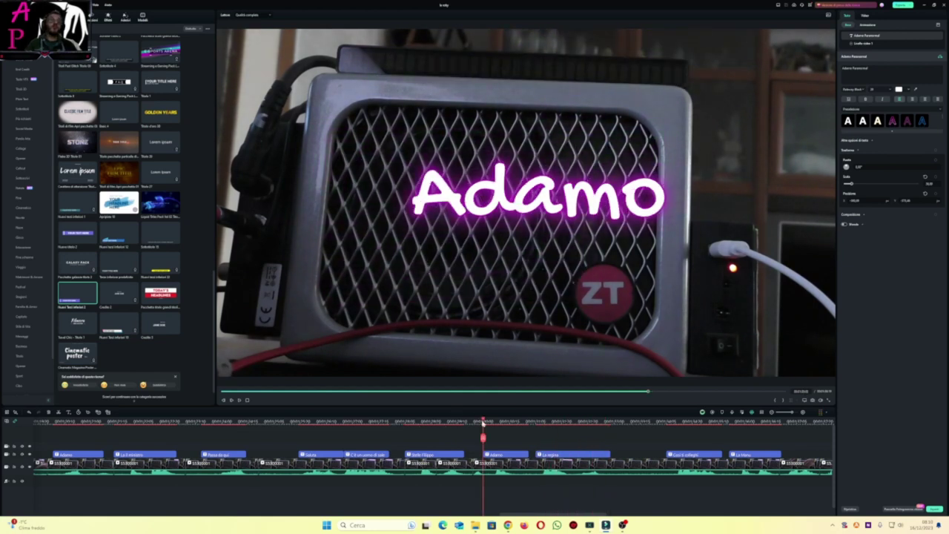
pyautogui.press('space')
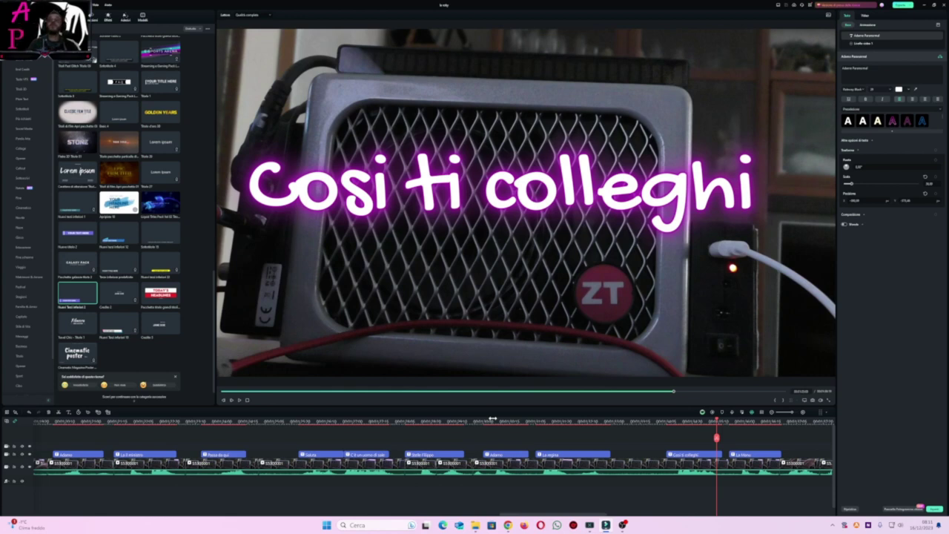
# Play on to the "La Manu" title and replay the footage from near the start of that title.
pyautogui.press('space')
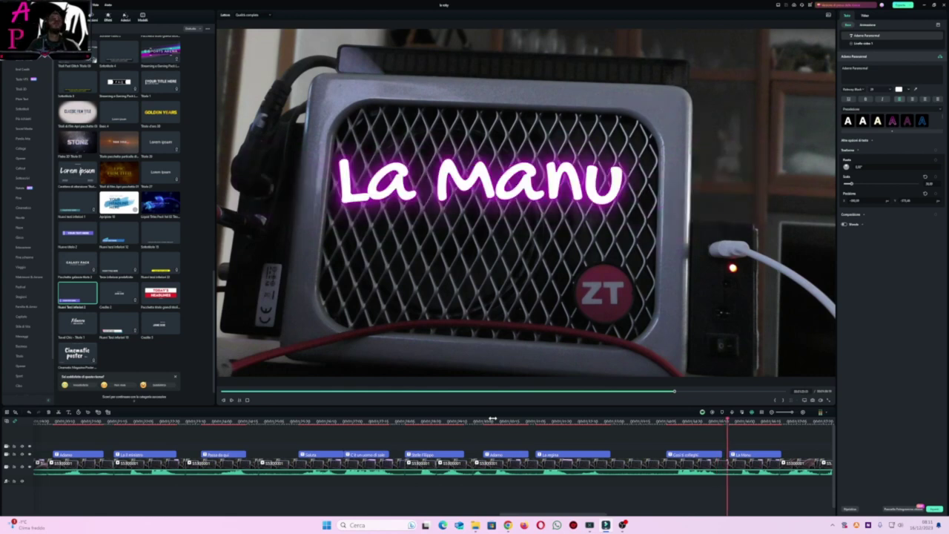
pyautogui.click(737, 421)
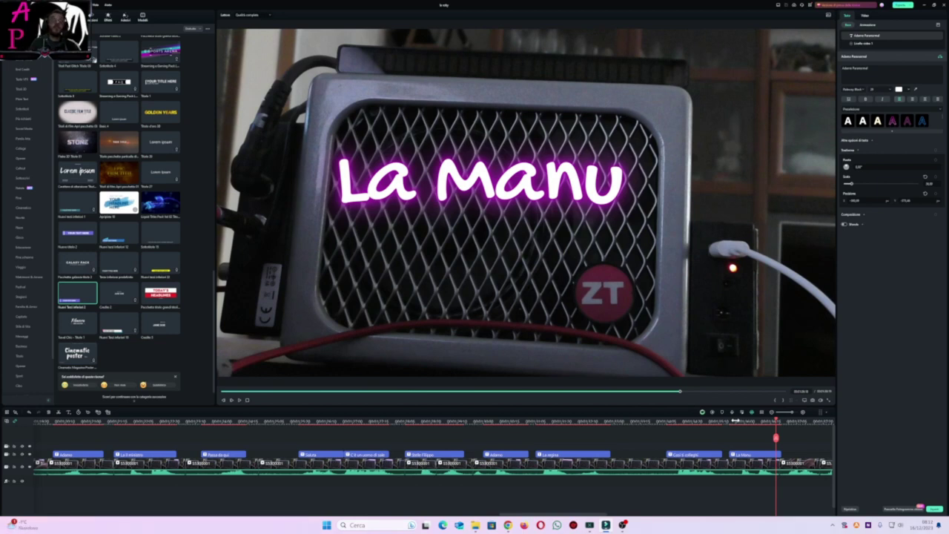
# Play the remaining footage after the "La Manu" title and pause shortly before the closing clip.
pyautogui.press('space')
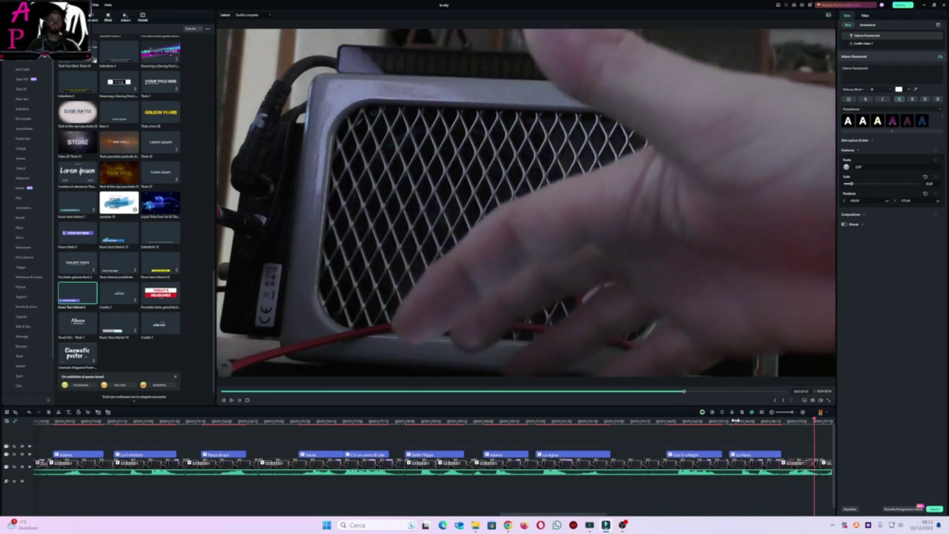
pyautogui.click(772, 413)
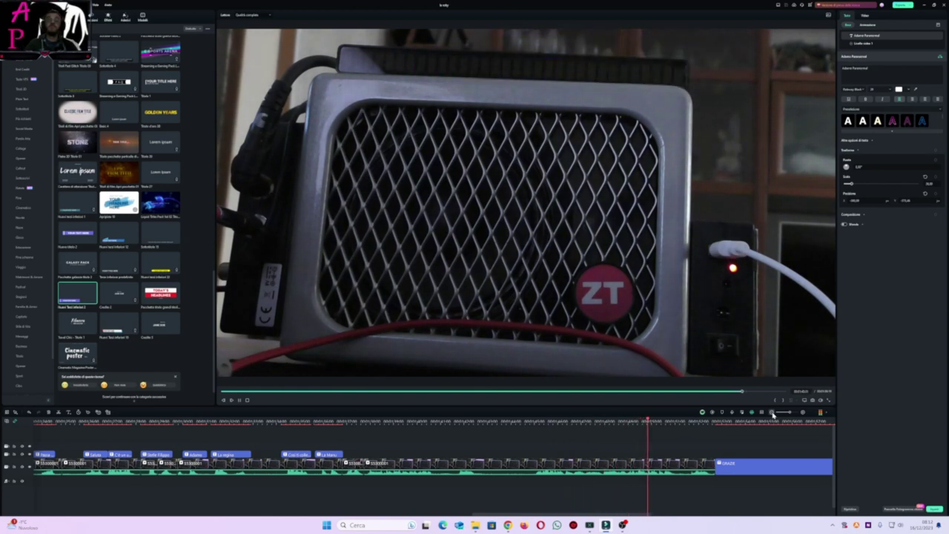
pyautogui.press('space')
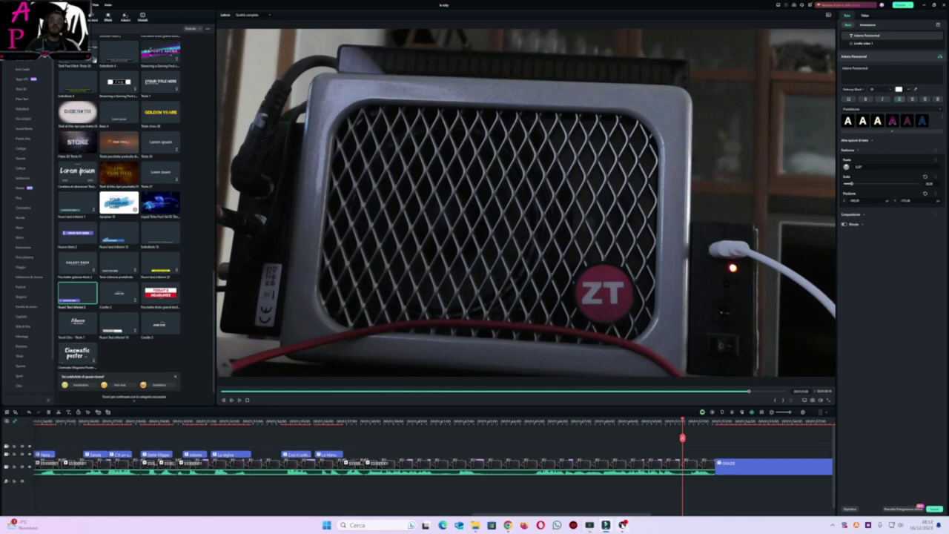
# Switch to OBS Studio and change the recording to another scene.
pyautogui.click(623, 525)
pyautogui.click(170, 398)
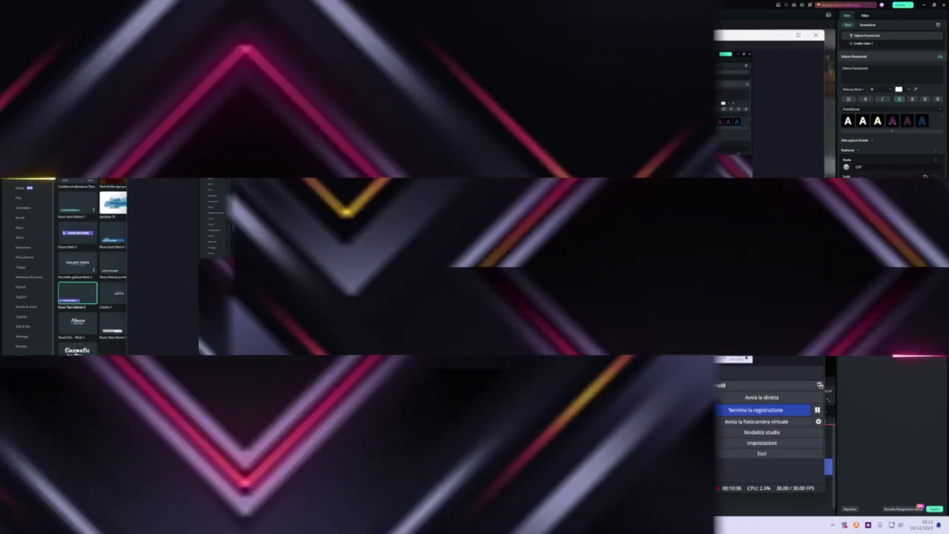